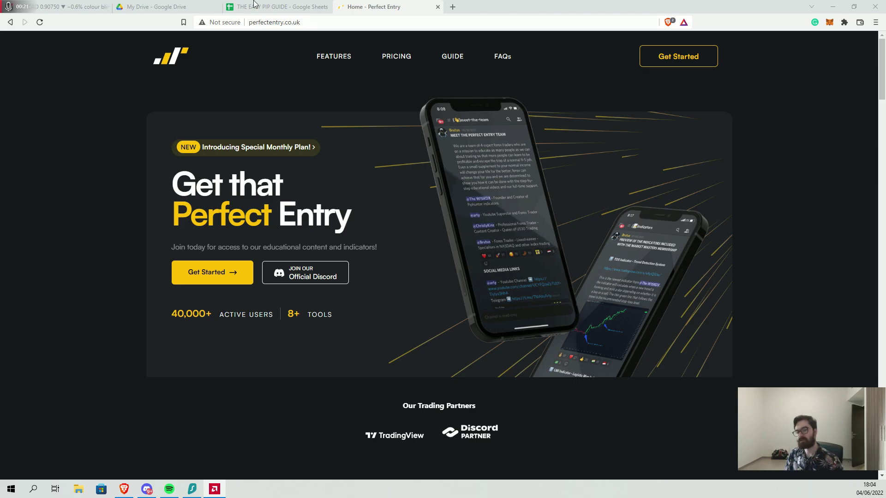
# Switch to THE EASY PIP GUIDE spreadsheet and examine the start account balance and the account balance column on the template sheet.
pyautogui.click(254, 4)
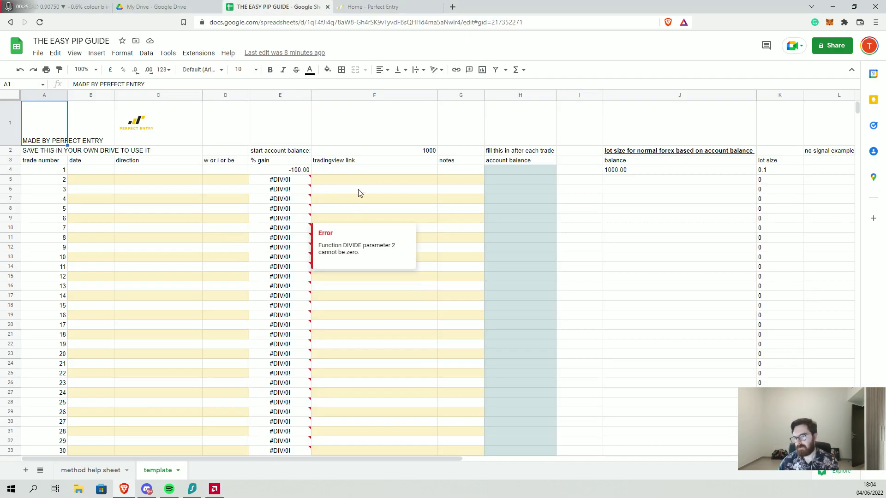
pyautogui.click(374, 152)
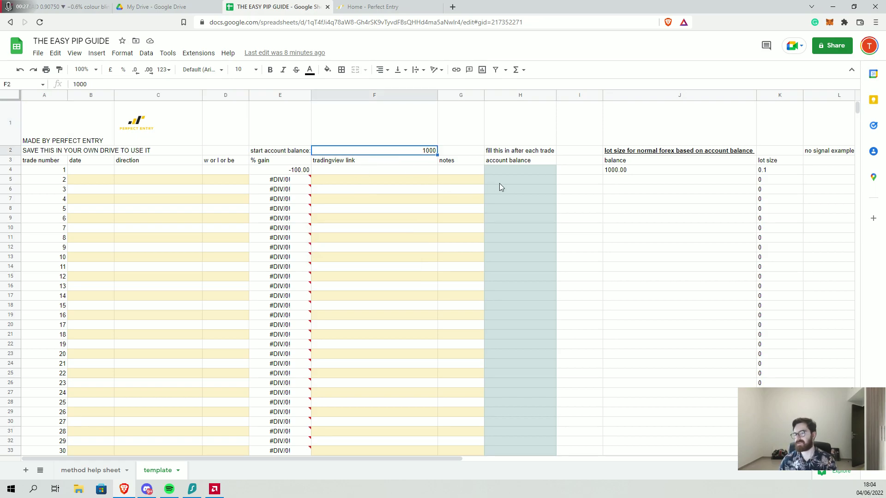
pyautogui.click(515, 175)
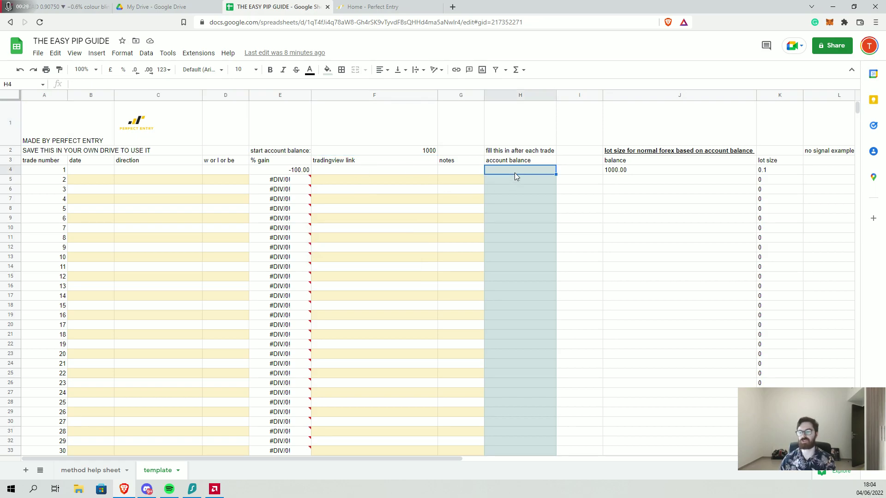
pyautogui.moveTo(515, 173); pyautogui.dragTo(532, 319)
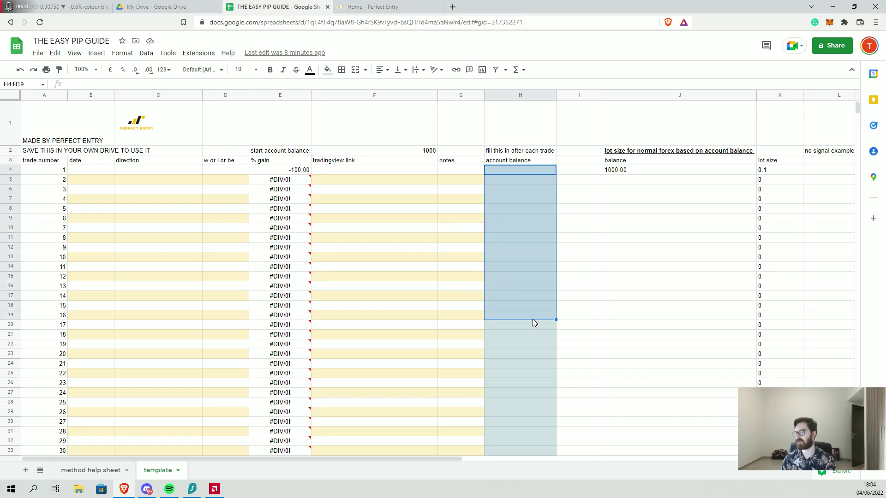
pyautogui.click(532, 319)
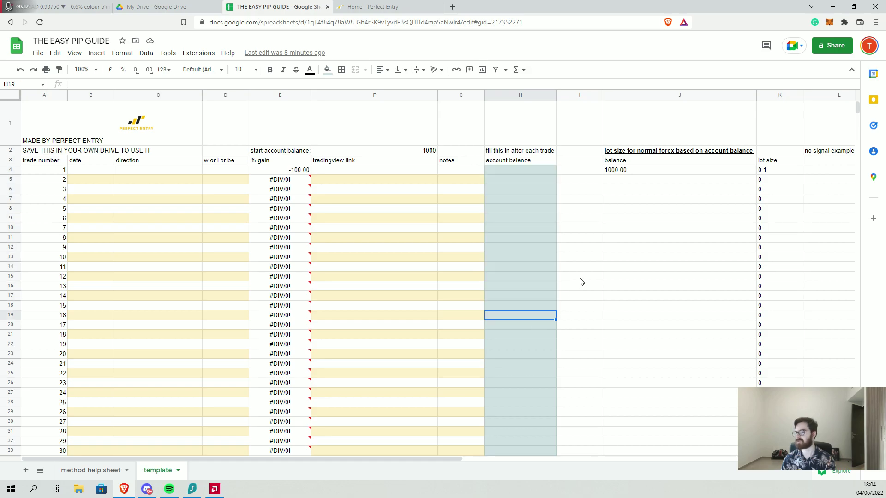
# Examine the first trade's date, direction, result, TradingView link, notes, % gain, balance and lot size cells in row 4.
pyautogui.click(89, 173)
pyautogui.click(130, 171)
pyautogui.click(234, 175)
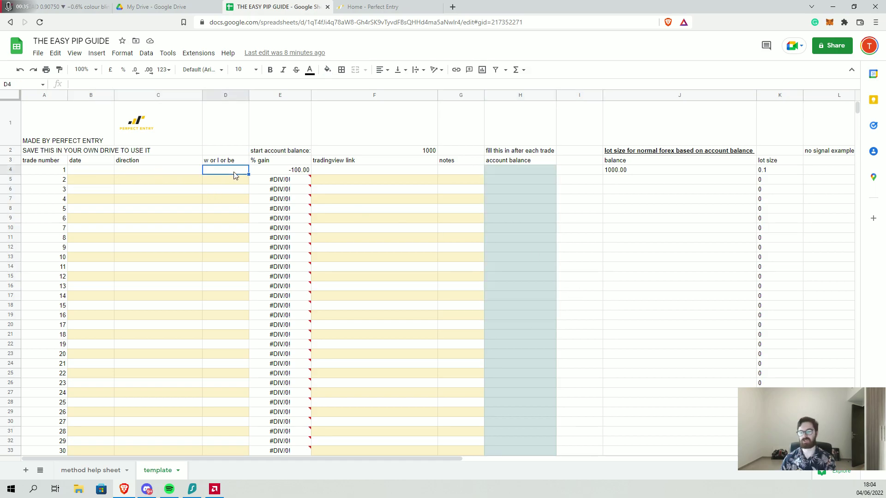
pyautogui.click(336, 174)
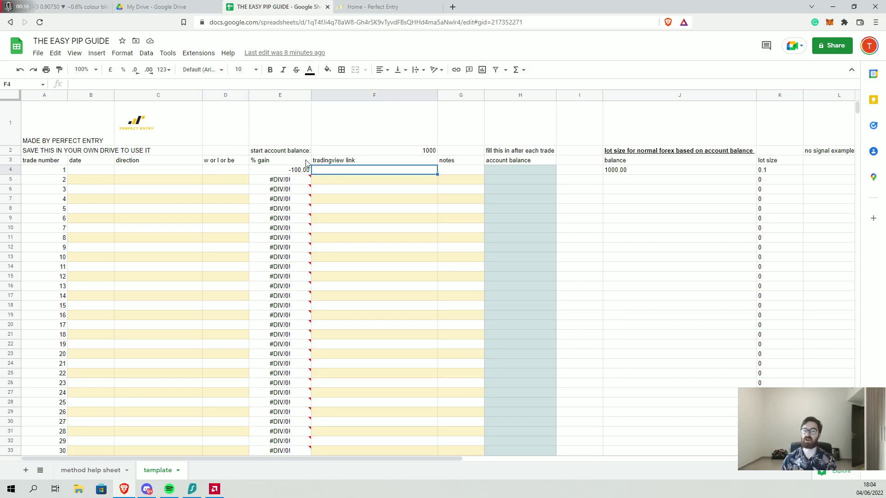
pyautogui.click(461, 171)
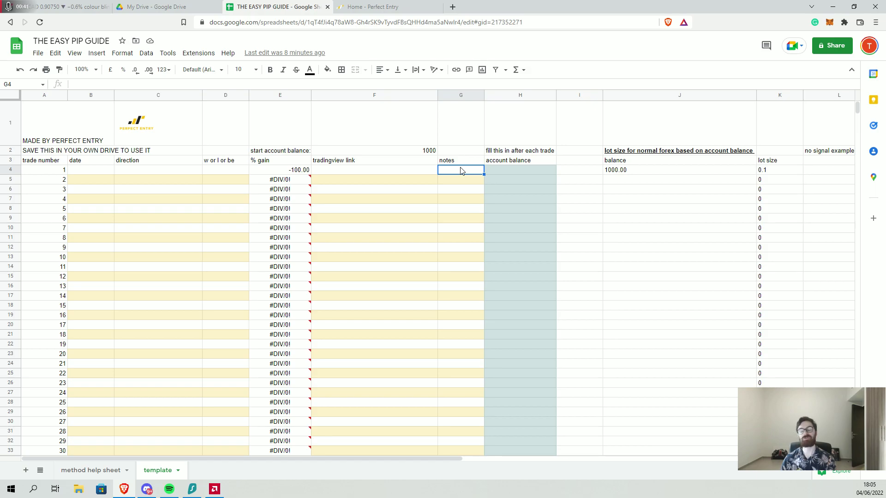
pyautogui.click(275, 174)
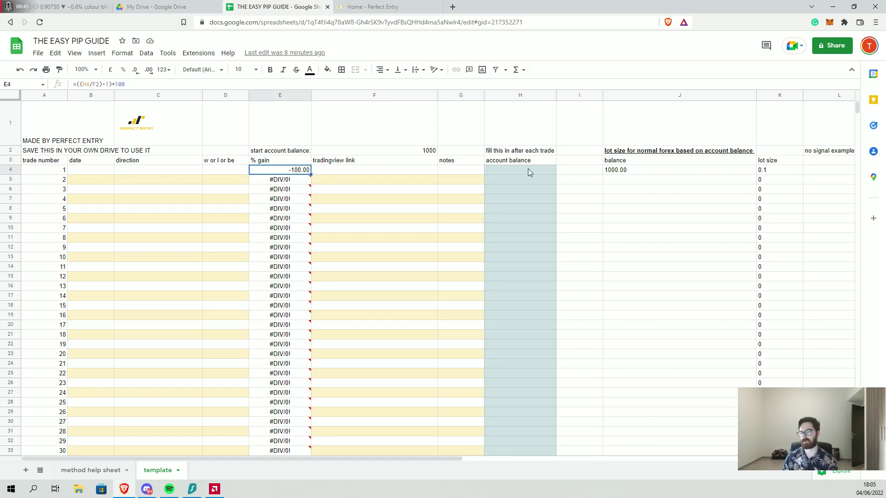
pyautogui.click(728, 178)
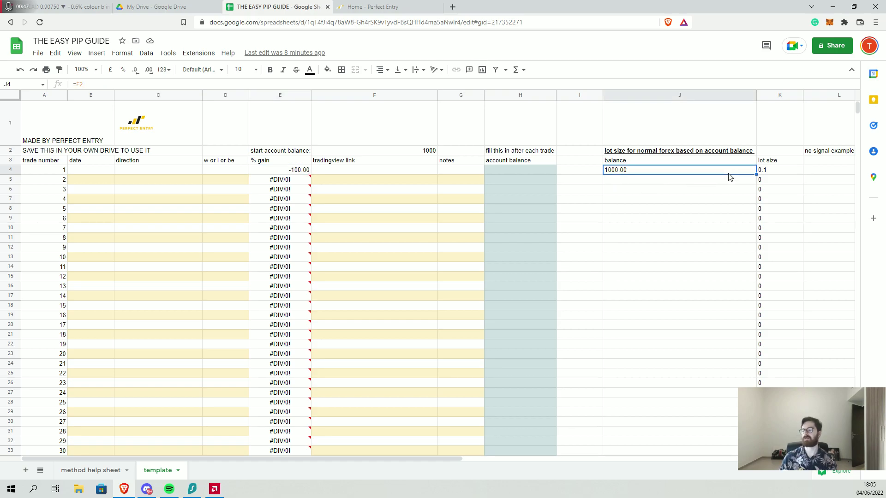
pyautogui.click(763, 172)
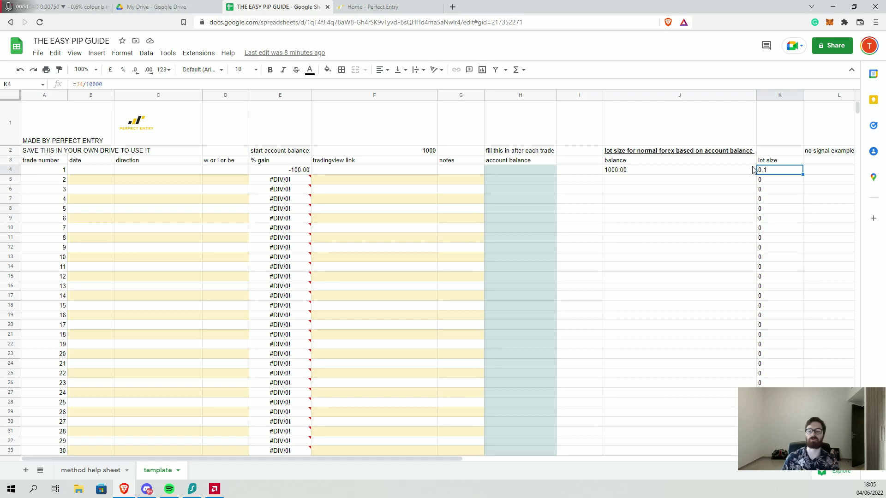
# Open the method help sheet and look through the baseline overlay and piphunter SS indicator settings images.
pyautogui.click(93, 477)
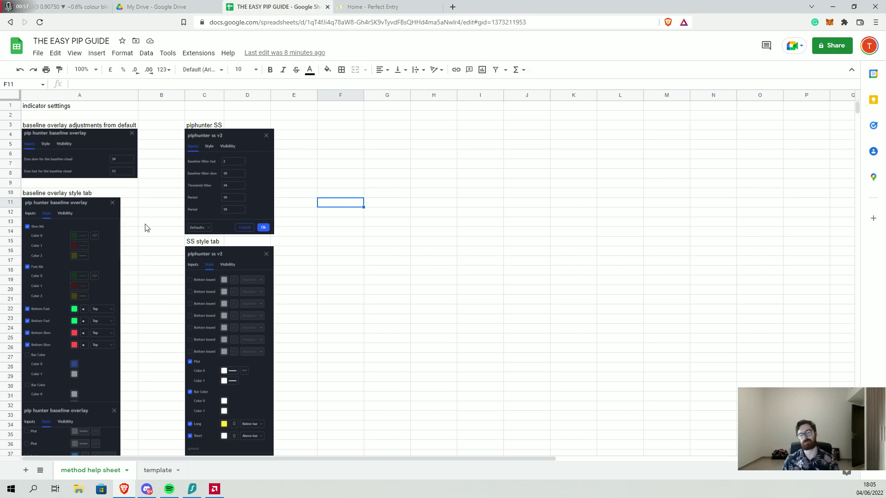
pyautogui.scroll(-1, 107, 152)
pyautogui.scroll(-10, 82, 283)
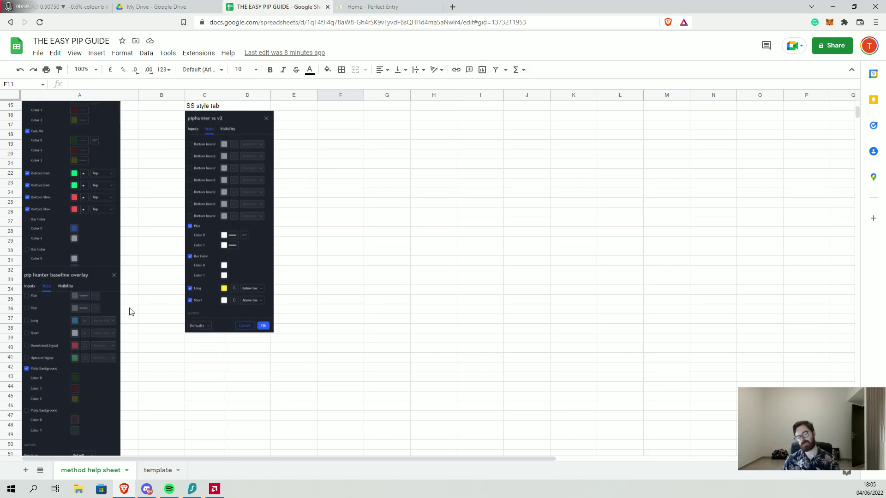
pyautogui.scroll(9, 138, 316)
pyautogui.scroll(2, 195, 143)
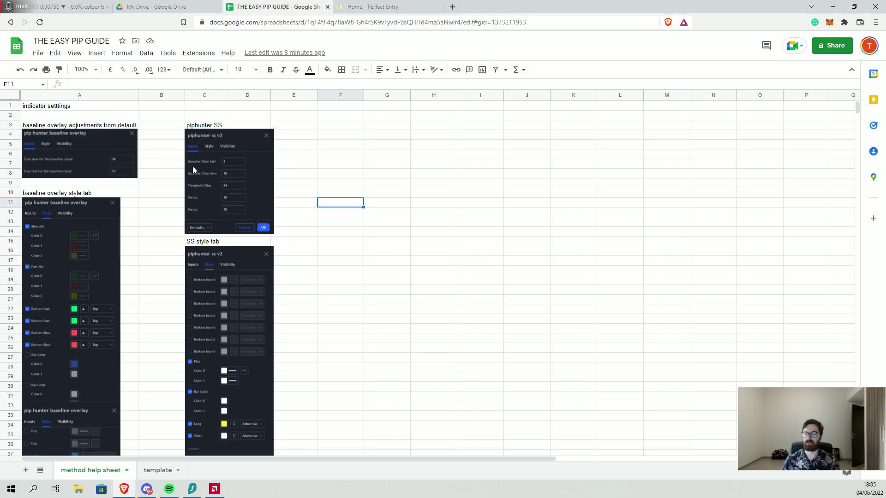
# Return to the template sheet and review the first trade's date, direction and result cells and its tradingview link cell.
pyautogui.click(158, 470)
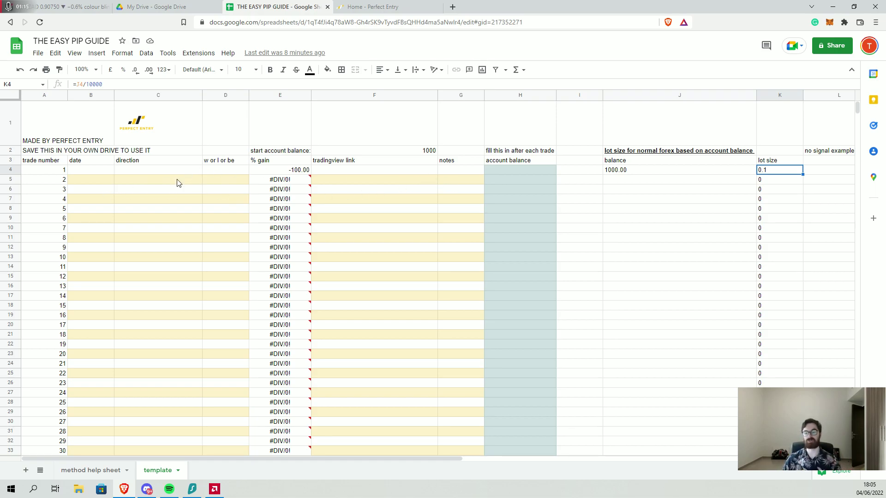
pyautogui.moveTo(76, 174); pyautogui.dragTo(225, 174)
pyautogui.moveTo(341, 160); pyautogui.dragTo(343, 171)
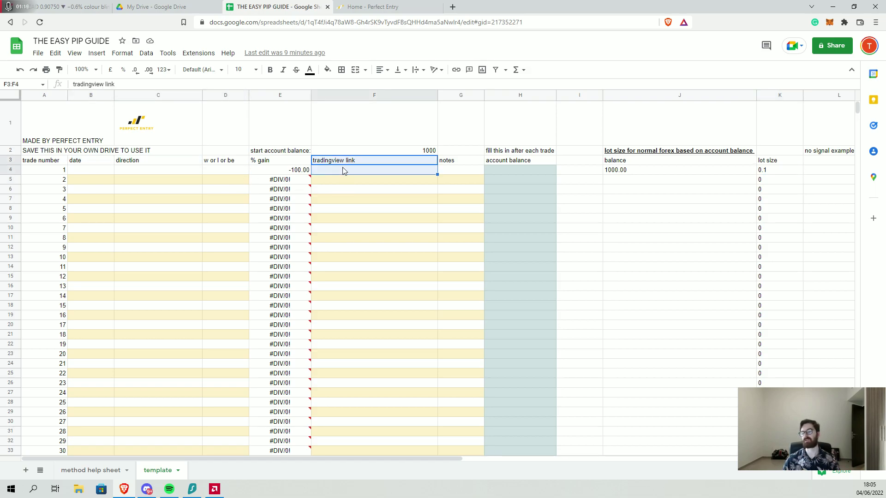
pyautogui.click(343, 170)
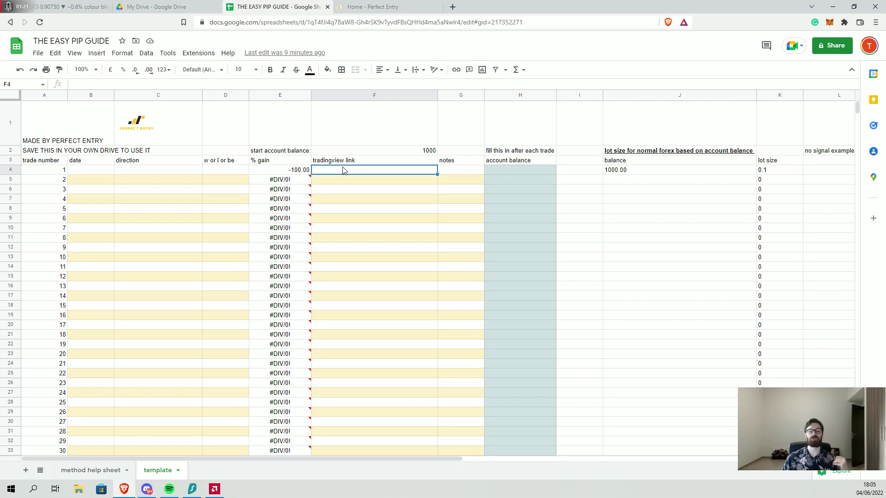
# Switch to the TradingView AUDCAD chart and review the input settings of the pip hunter baseline overlay indicator.
pyautogui.click(90, 4)
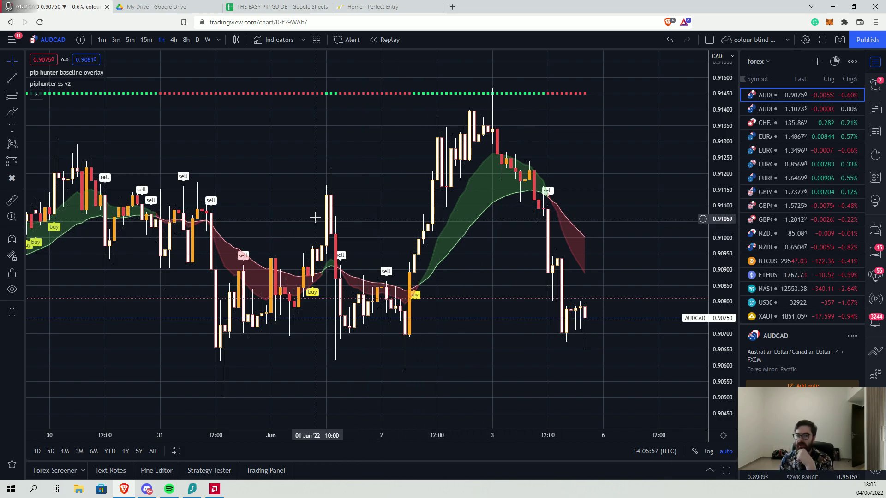
pyautogui.click(125, 72)
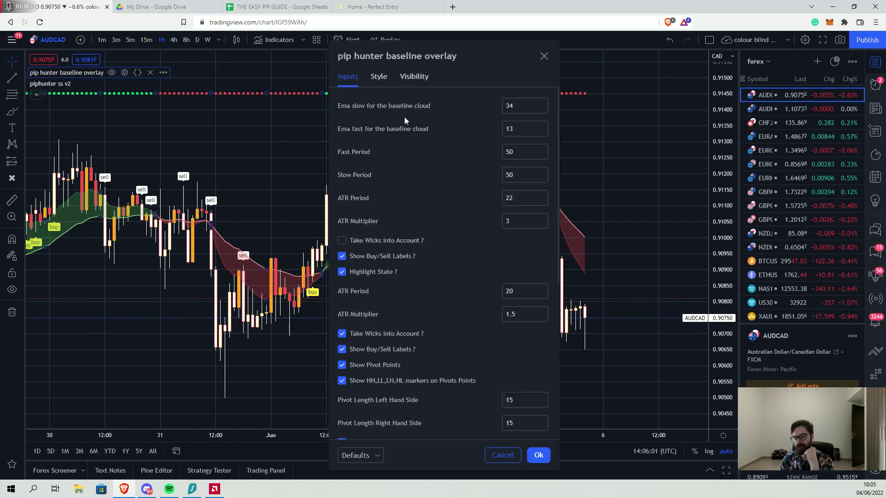
pyautogui.scroll(-6, 436, 138)
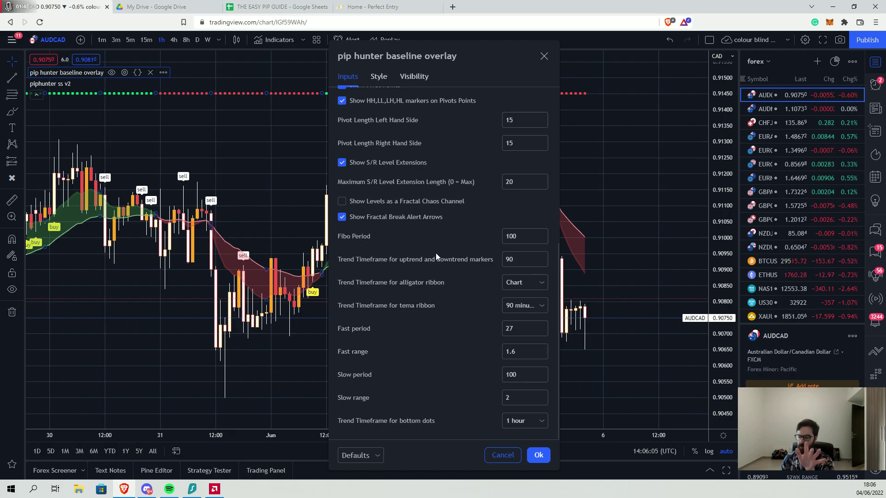
pyautogui.scroll(6, 435, 253)
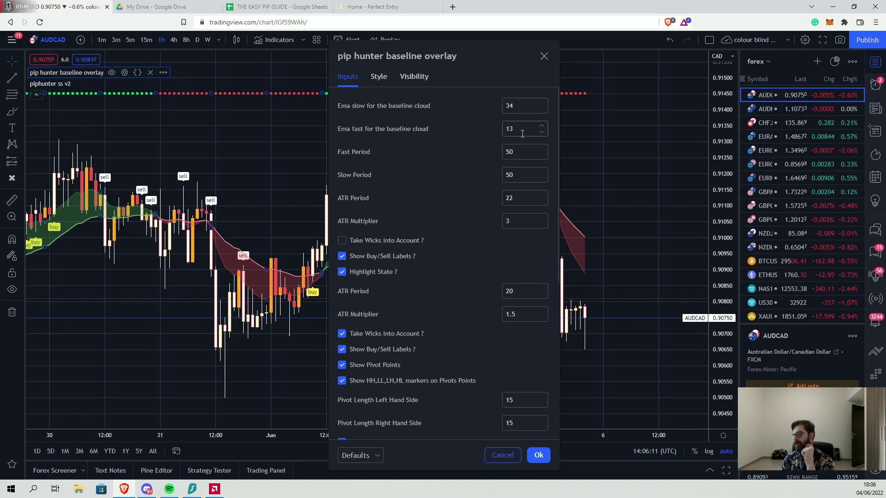
# Review the style settings of the pip hunter baseline overlay through to the outputs section and close its settings.
pyautogui.click(377, 77)
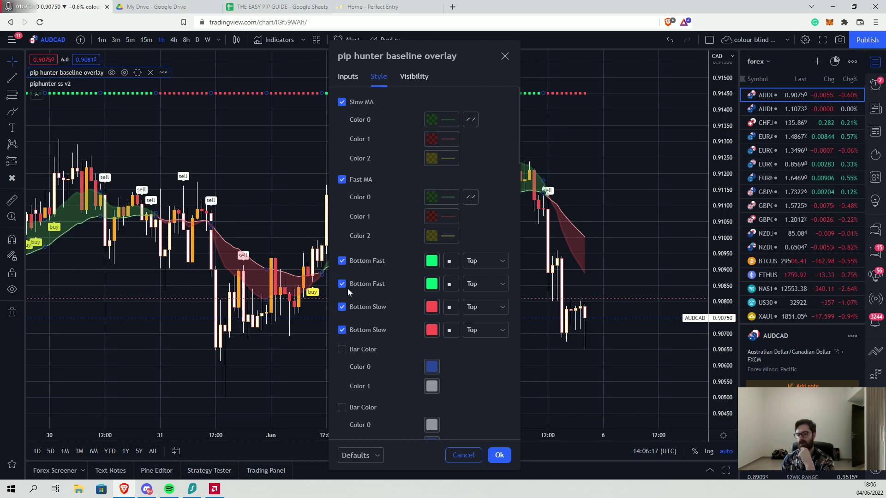
pyautogui.scroll(-10, 384, 288)
pyautogui.scroll(-5, 385, 276)
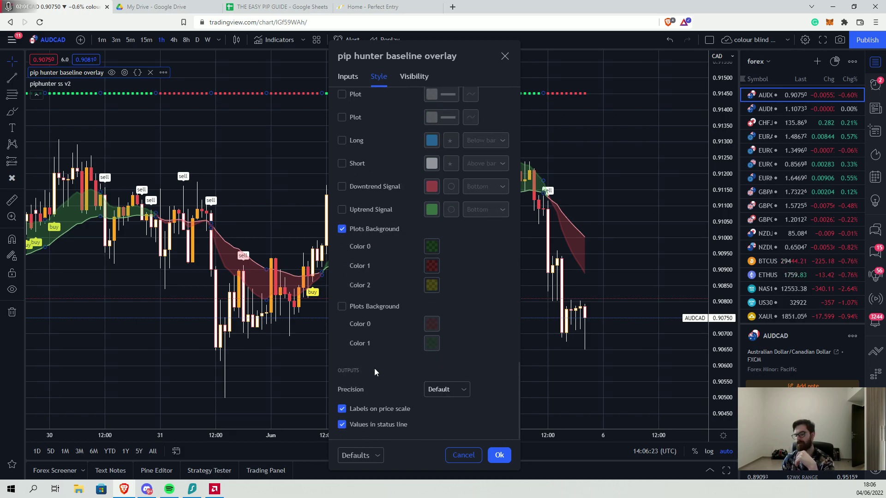
pyautogui.click(499, 456)
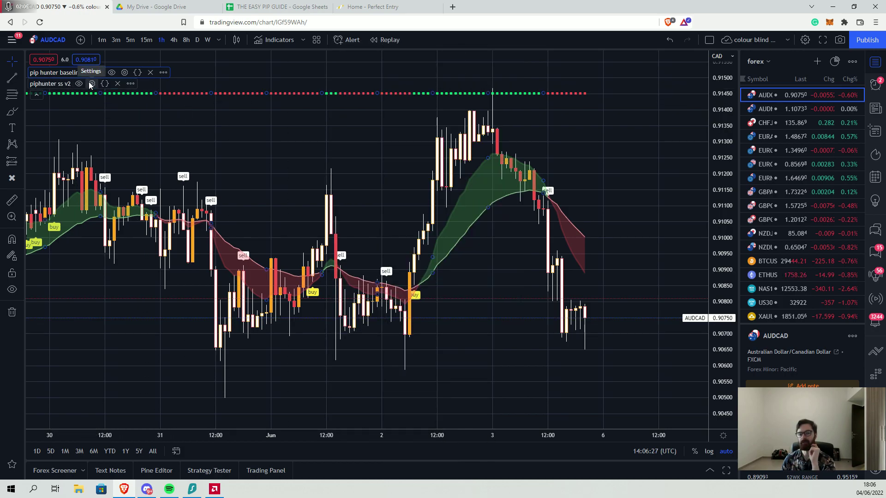
# Open the piphunter ss v2 indicator settings and review its style options and input values.
pyautogui.click(92, 84)
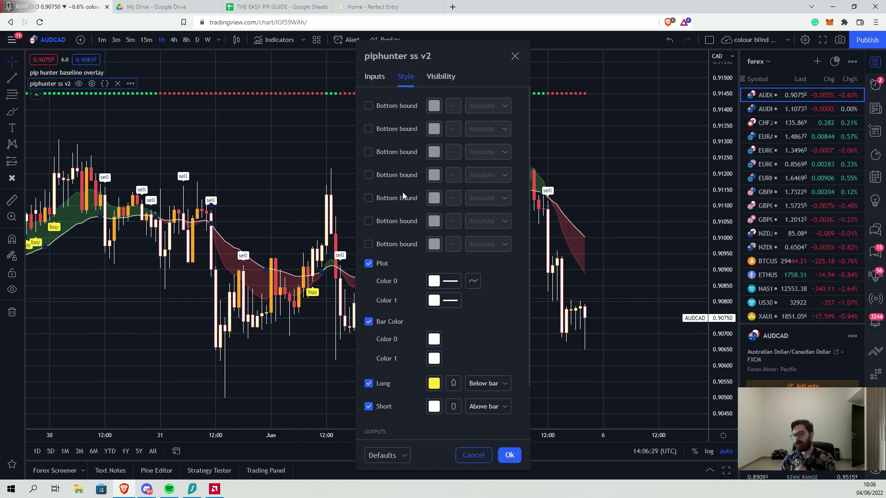
pyautogui.scroll(-2, 444, 325)
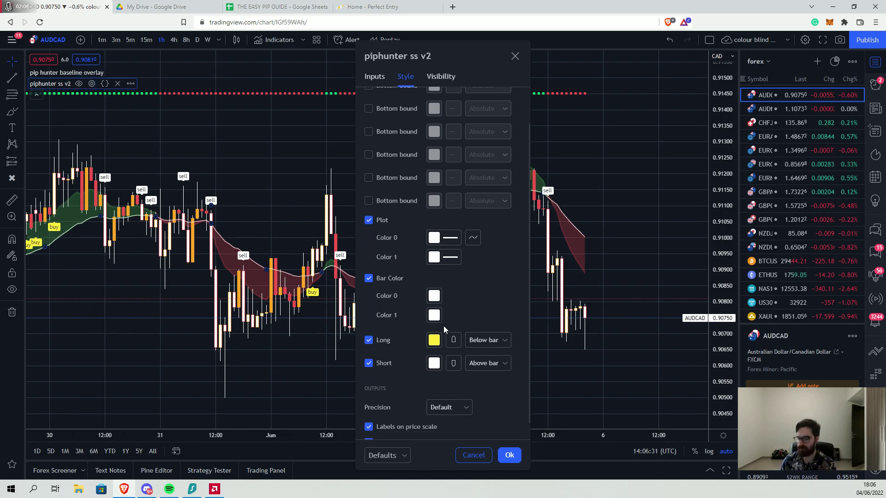
pyautogui.click(375, 78)
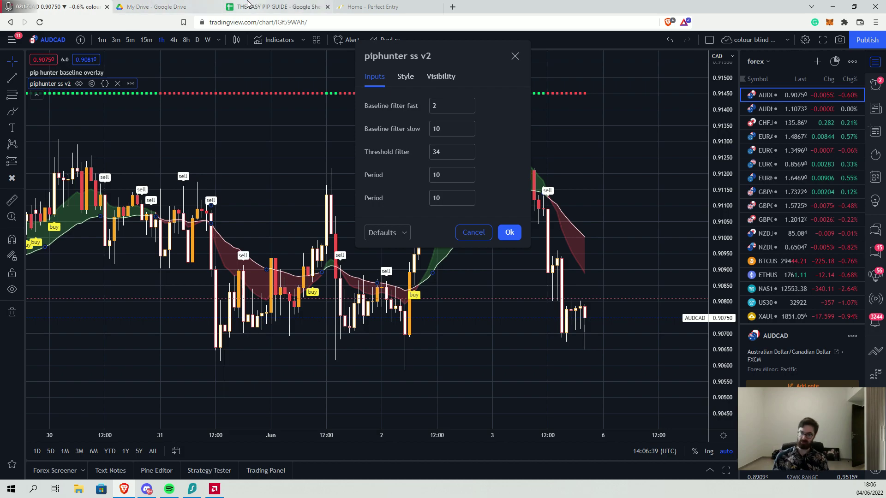
# Check the method help sheet in the guide spreadsheet, return to the TradingView chart and accept the piphunter ss v2 settings.
pyautogui.click(276, 6)
pyautogui.click(65, 468)
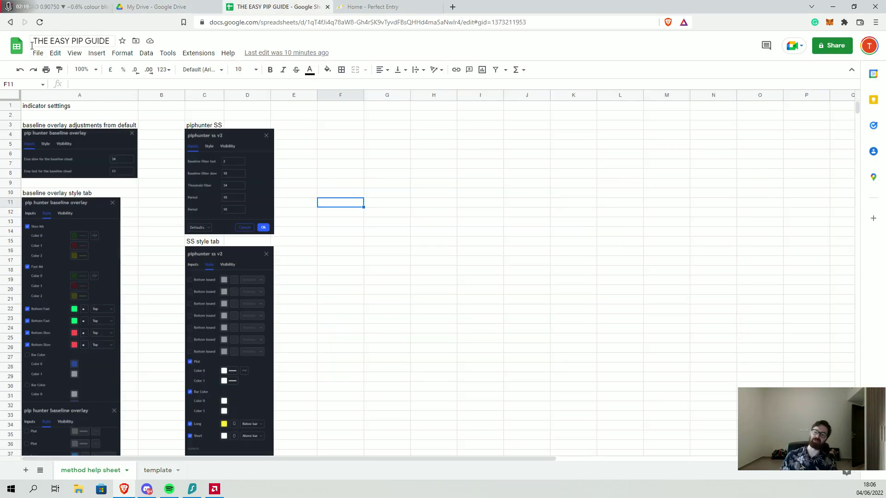
pyautogui.click(68, 5)
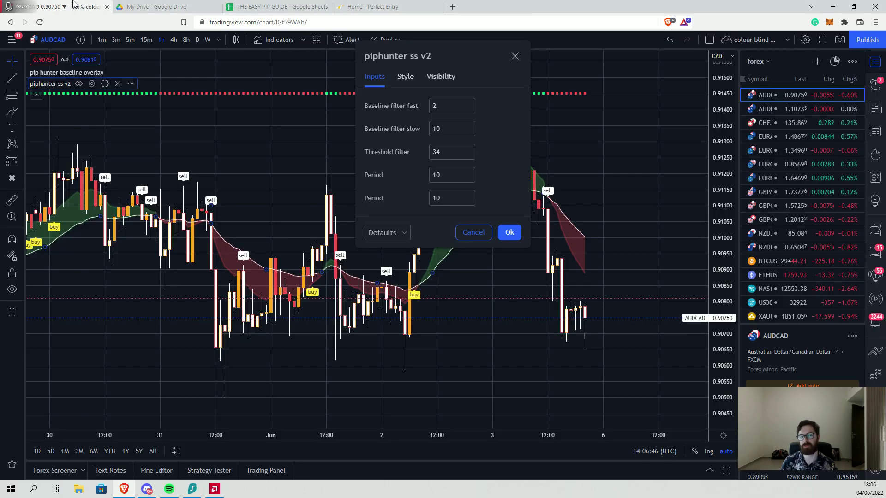
pyautogui.click(513, 233)
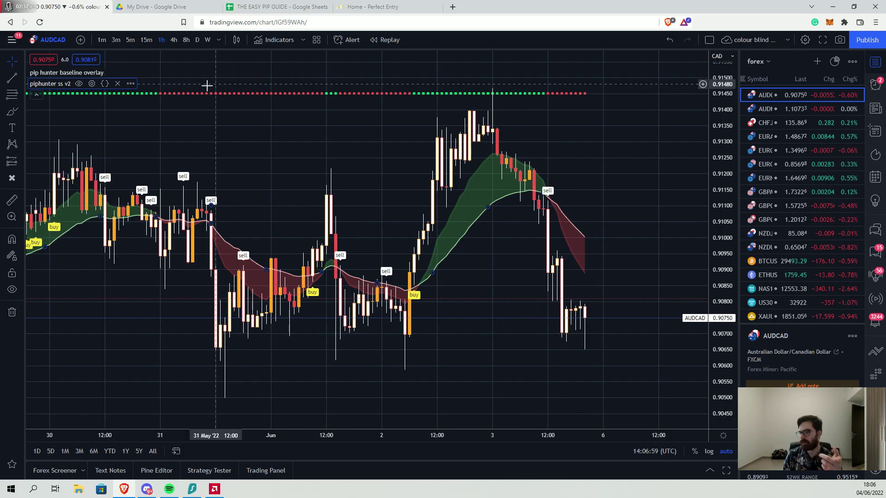
# Inspect the first Bottom Fast colour in the pip hunter baseline overlay's style settings and close the settings without changing it.
pyautogui.moveTo(222, 99); pyautogui.dragTo(282, 109)
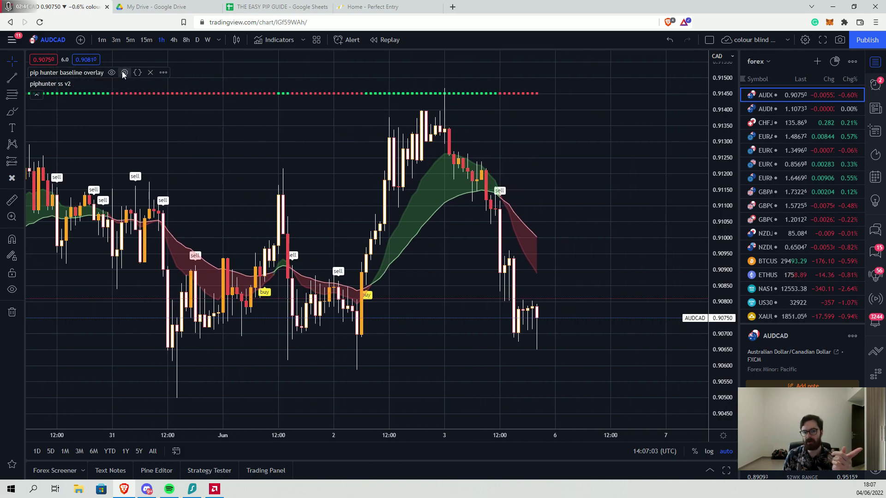
pyautogui.click(124, 73)
pyautogui.click(378, 77)
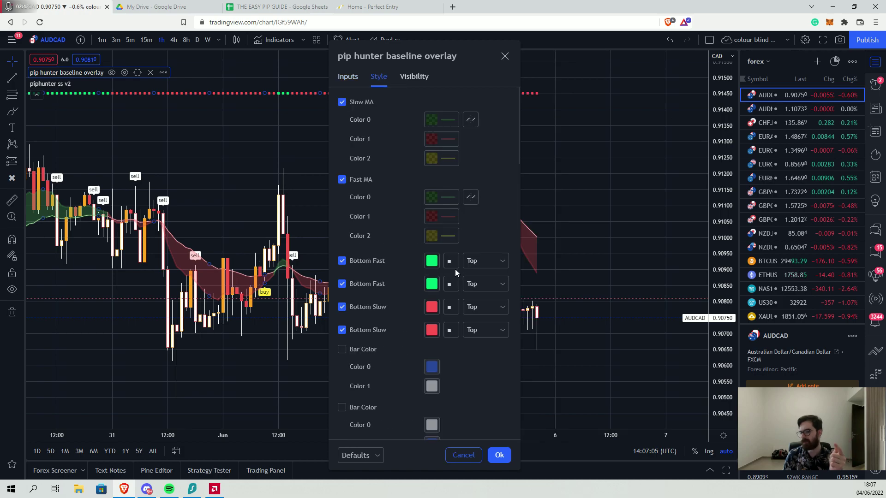
pyautogui.click(432, 262)
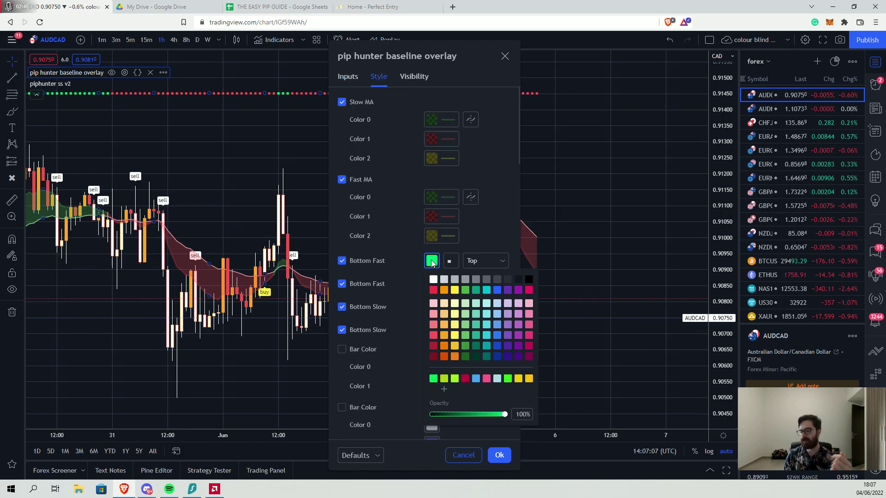
pyautogui.click(495, 233)
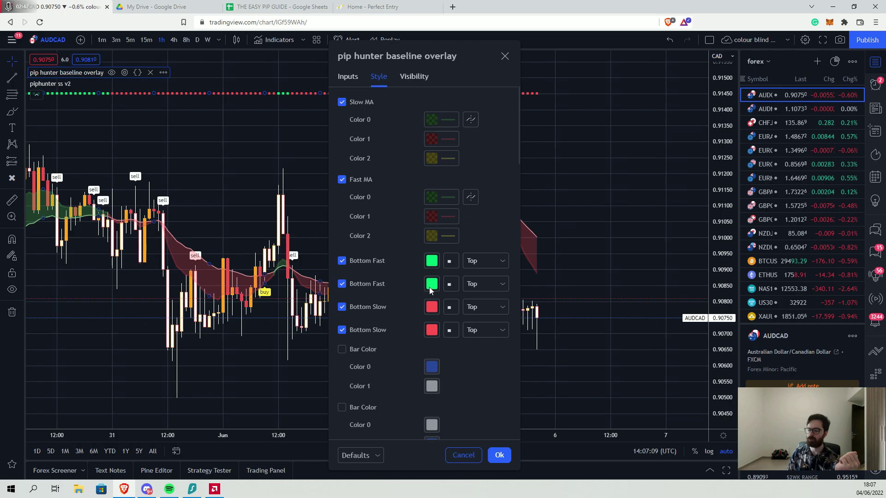
pyautogui.click(504, 57)
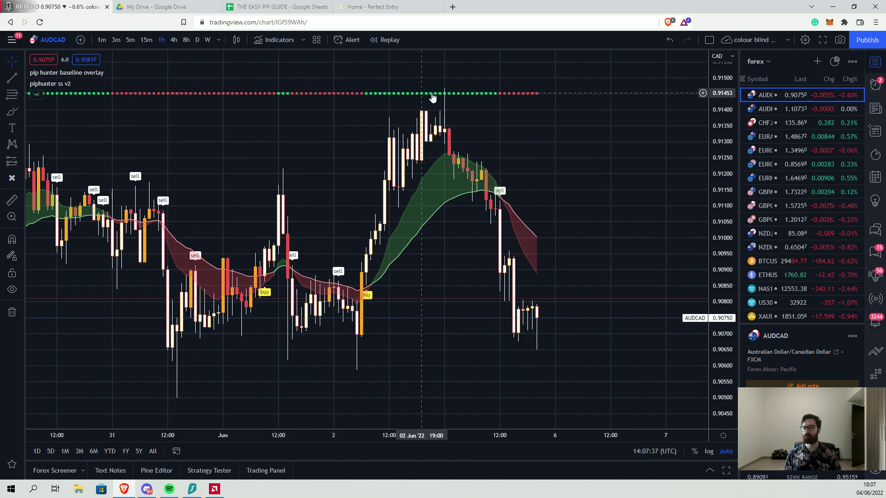
# Place a long position at the 2 June 07:00 buy candle on AUDCAD with entry 0.90951 and raise its stop to 0.90842.
pyautogui.moveTo(300, 164); pyautogui.dragTo(281, 170)
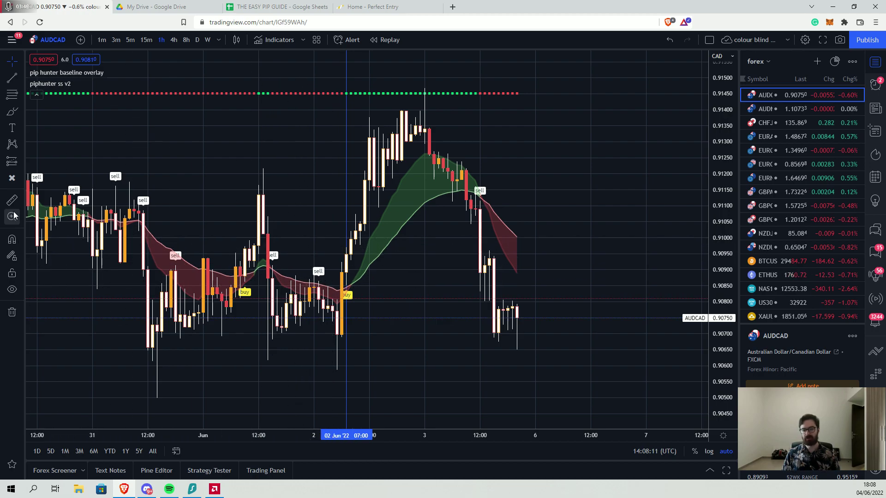
pyautogui.click(13, 163)
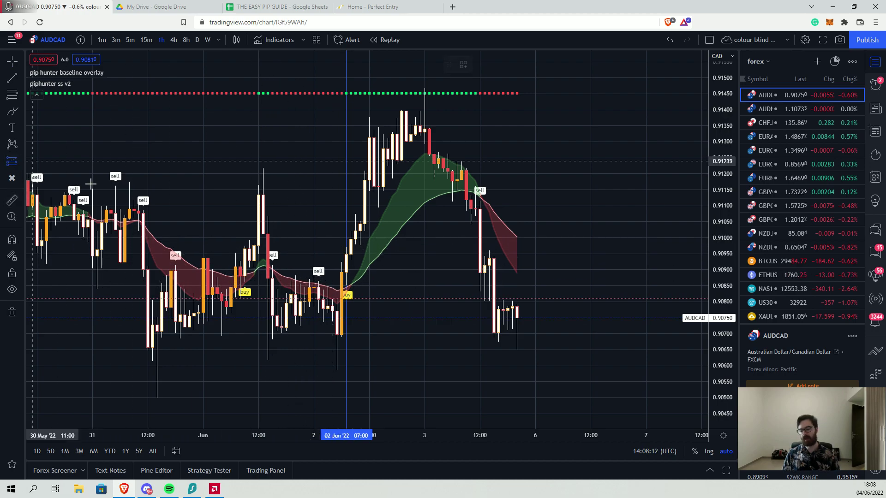
pyautogui.click(346, 254)
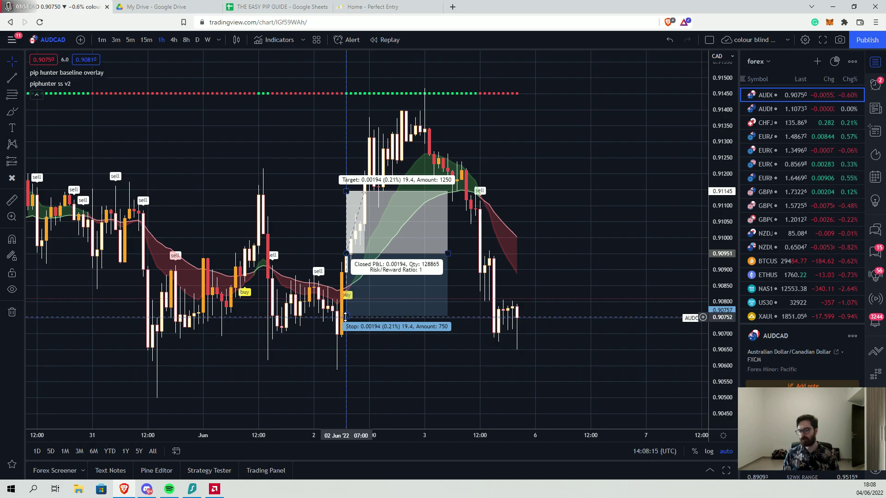
pyautogui.moveTo(346, 320)
pyautogui.mouseDown()
pyautogui.moveTo(353, 286)
pyautogui.moveTo(340, 272)
pyautogui.moveTo(349, 293)
pyautogui.mouseUp()
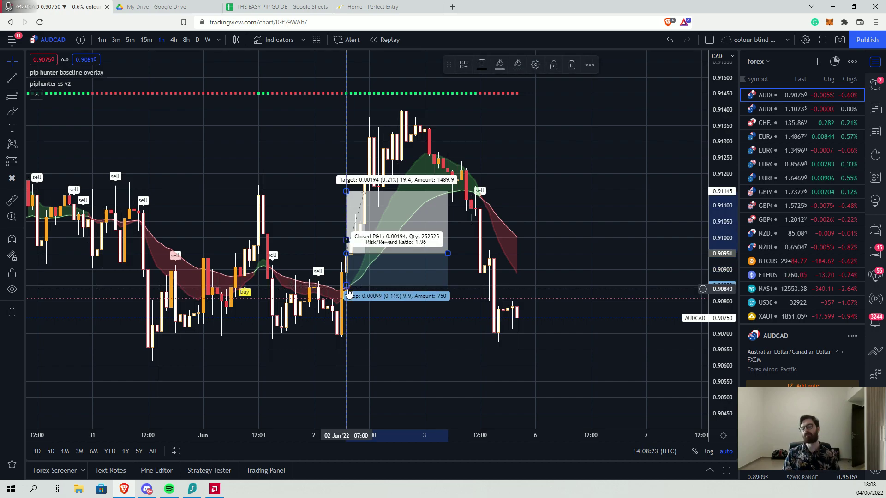
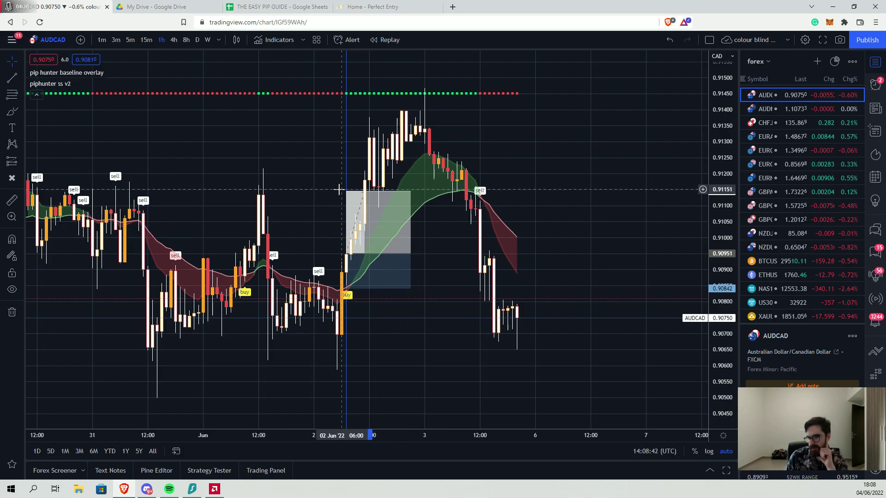
# Lower the AUDCAD long position's target to 0.91061.
pyautogui.moveTo(348, 194); pyautogui.dragTo(337, 218)
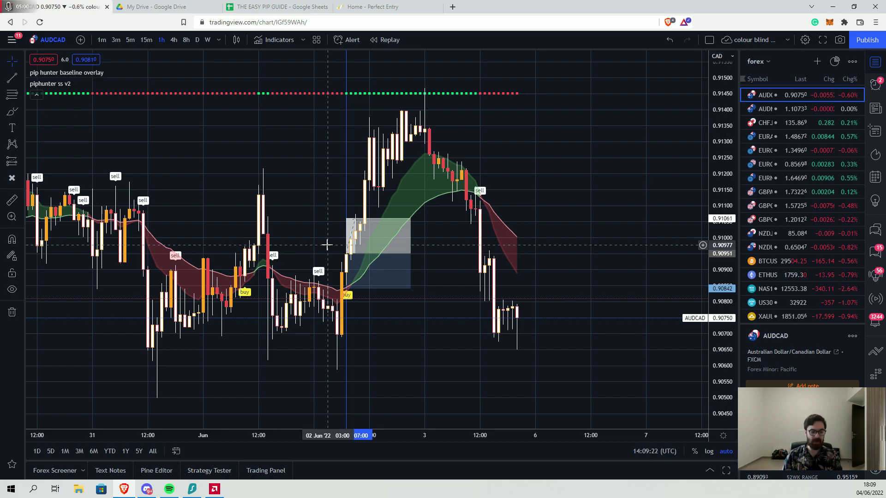
pyautogui.click(360, 213)
pyautogui.click(374, 309)
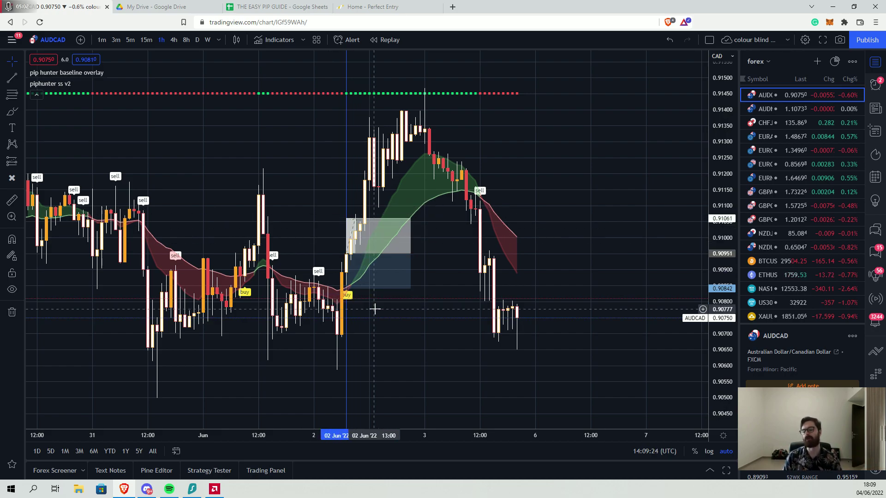
pyautogui.click(370, 288)
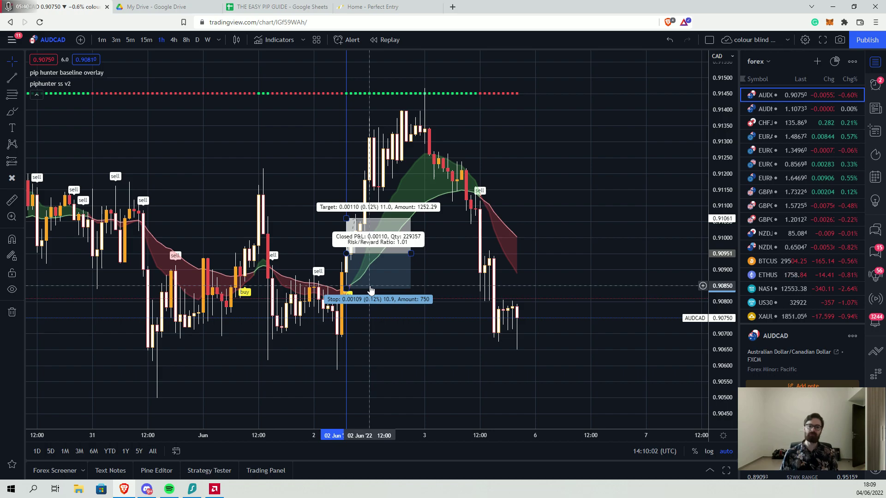
# View the NAS100 chart for its recent signals and switch to the GBPCHF chart.
pyautogui.click(767, 289)
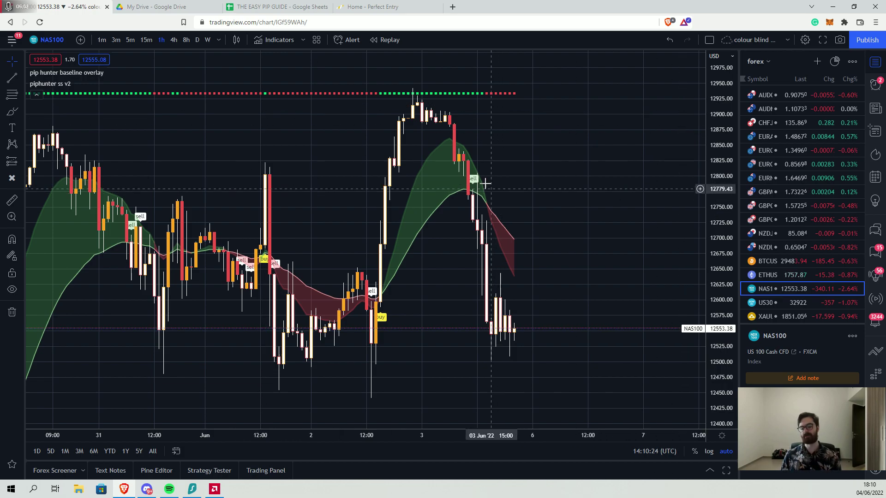
pyautogui.click(774, 217)
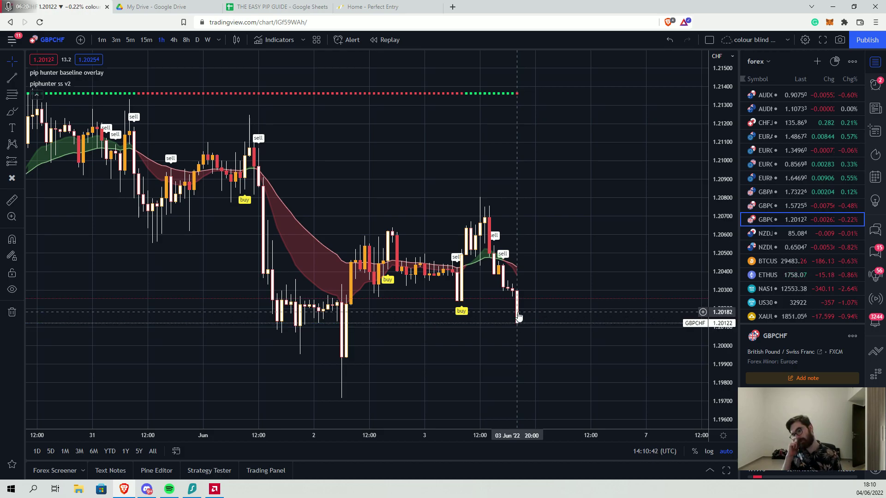
# Try a short position at the 3 June 15:00 candle on GBPCHF with entry 1.20372, and delete it.
pyautogui.click(20, 164)
pyautogui.click(50, 180)
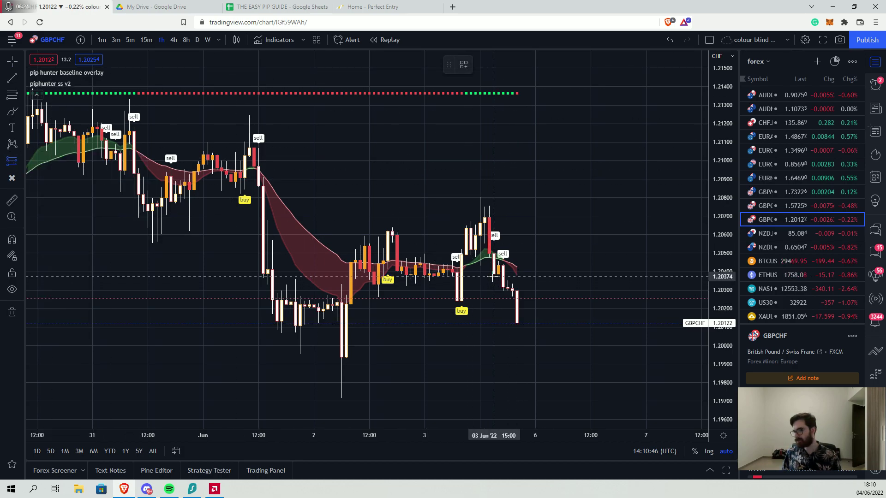
pyautogui.click(503, 283)
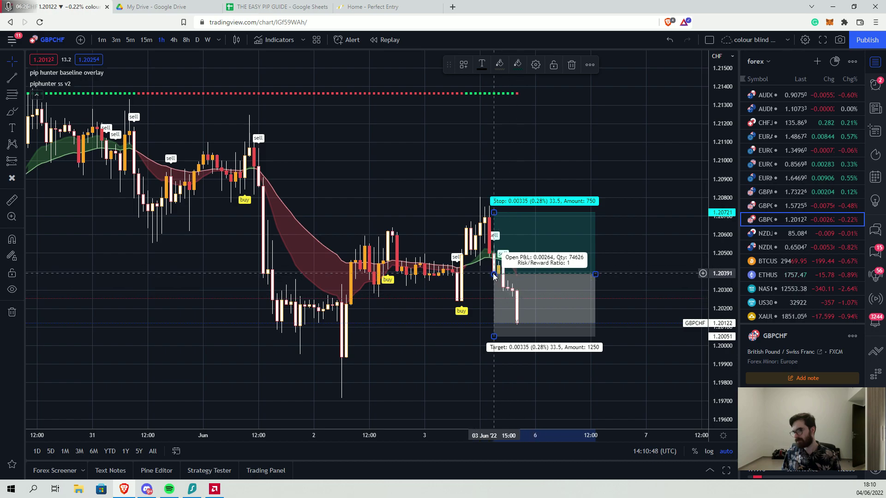
pyautogui.moveTo(502, 283); pyautogui.dragTo(497, 278)
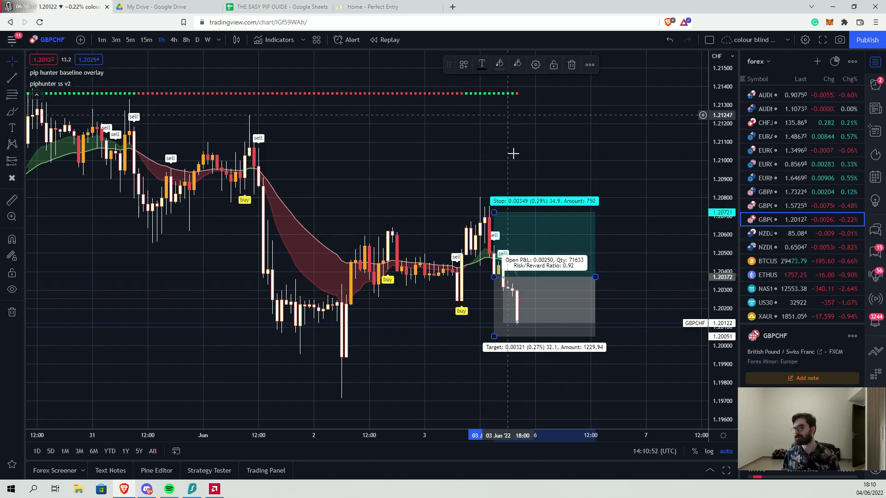
pyautogui.press('Delete')
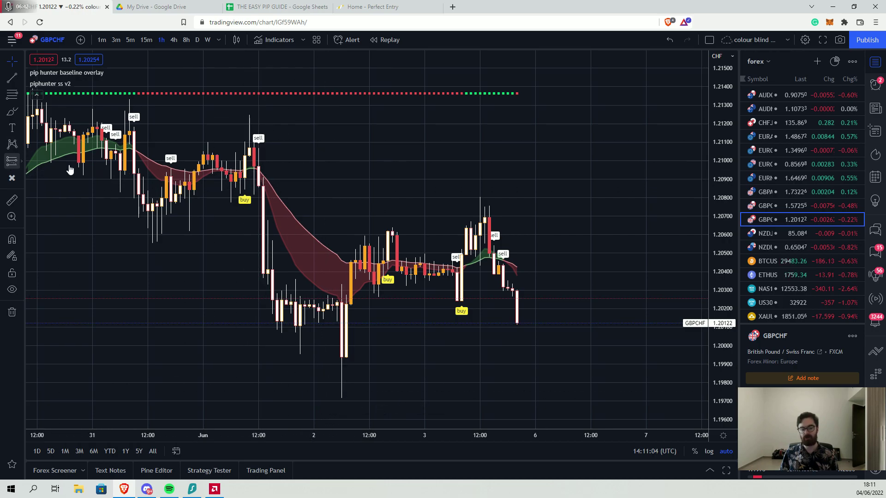
# Try a short position at the 1 June 12:00 sell candle with entry 1.20860, stop 1.20972 and target 1.20292, and delete it.
pyautogui.click(258, 186)
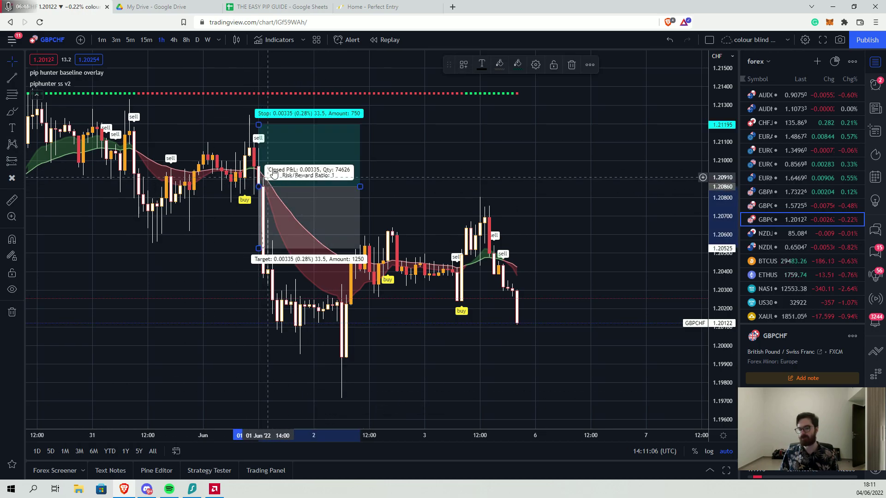
pyautogui.moveTo(259, 124); pyautogui.dragTo(270, 174)
pyautogui.click(256, 181)
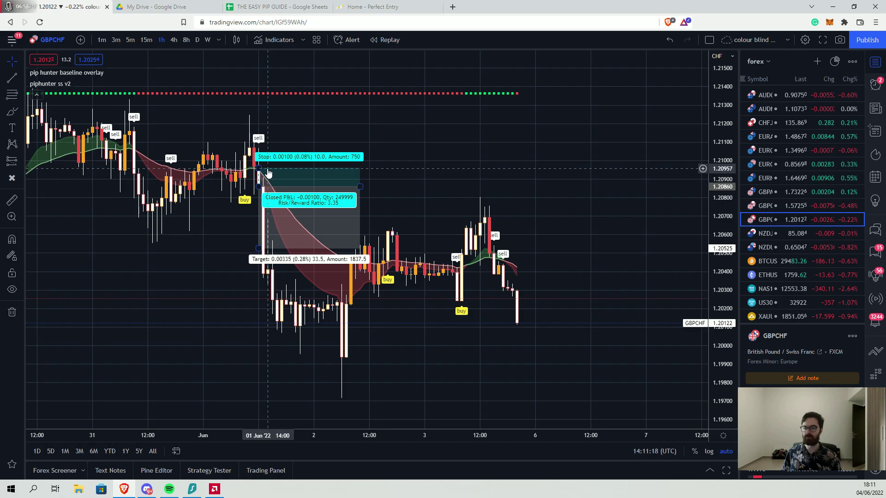
pyautogui.moveTo(258, 168); pyautogui.dragTo(259, 164)
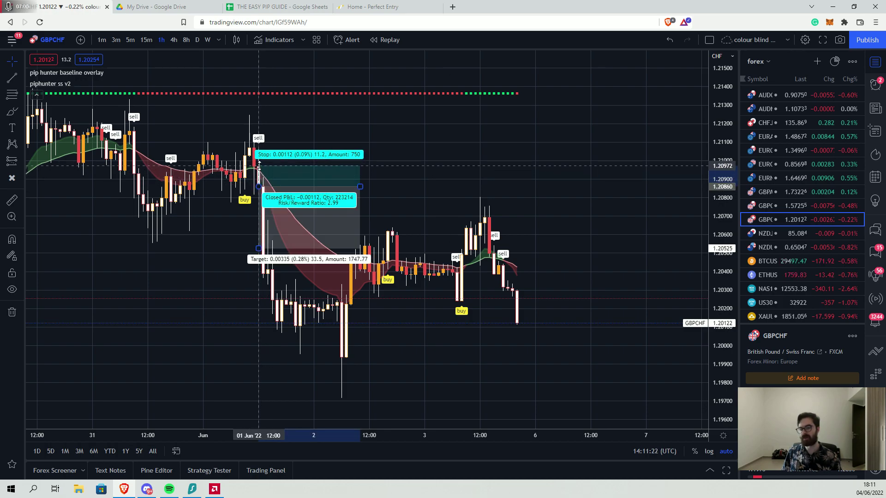
pyautogui.click(292, 125)
pyautogui.moveTo(259, 250)
pyautogui.mouseDown()
pyautogui.moveTo(261, 209)
pyautogui.moveTo(270, 385)
pyautogui.moveTo(279, 309)
pyautogui.moveTo(266, 283)
pyautogui.moveTo(323, 340)
pyautogui.moveTo(345, 399)
pyautogui.moveTo(346, 292)
pyautogui.mouseUp()
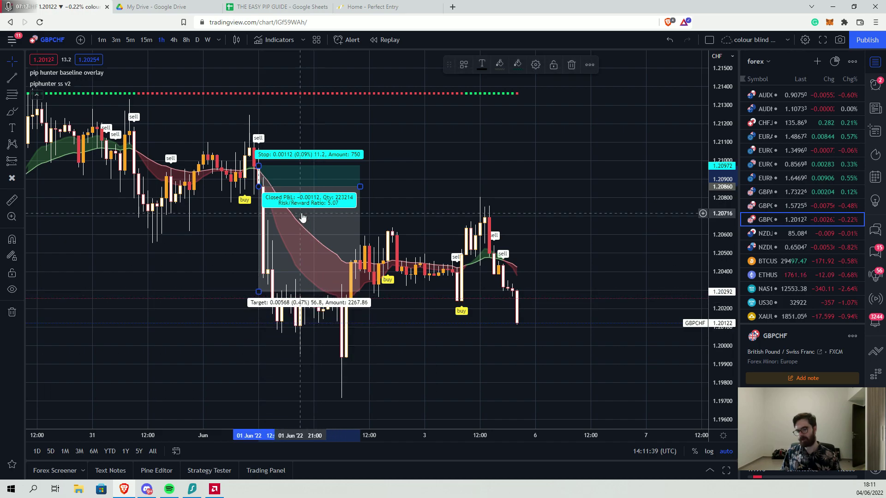
pyautogui.click(571, 66)
# Measure the price drop after the 31 May sell signal under the red cloud from 1.20773 to 1.20621, and clear the measurement.
pyautogui.moveTo(304, 215); pyautogui.dragTo(401, 216)
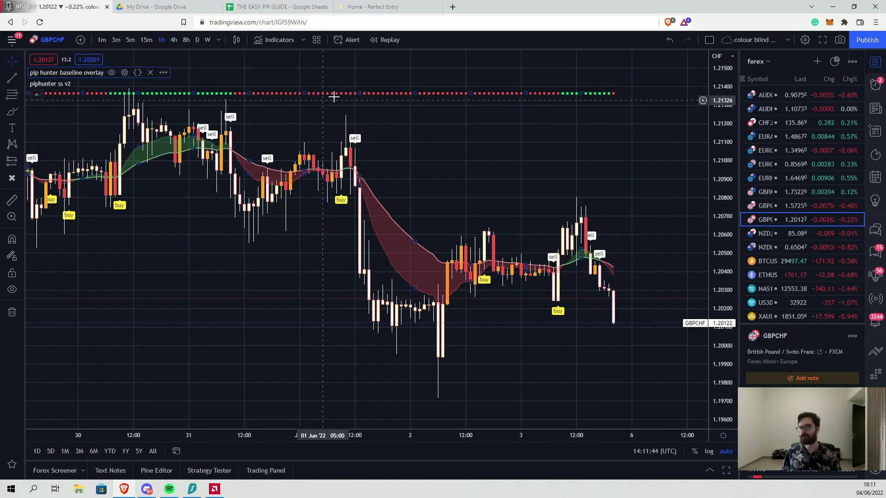
pyautogui.moveTo(318, 263); pyautogui.dragTo(355, 263)
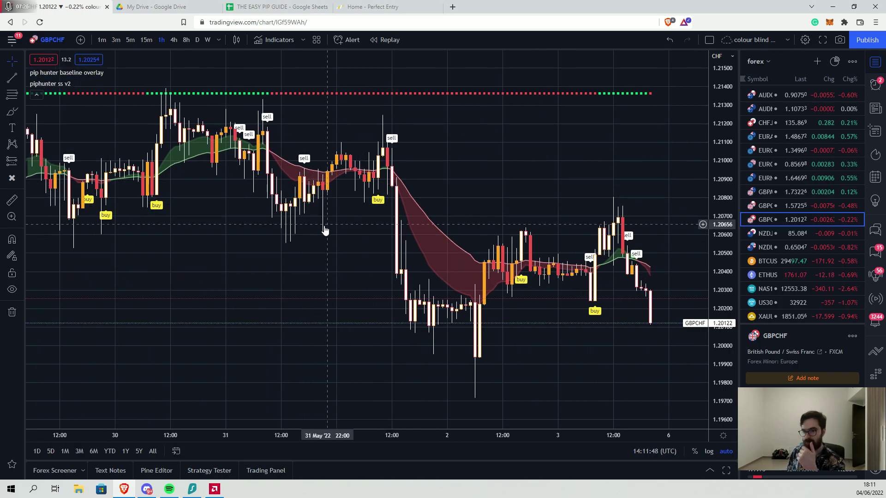
pyautogui.press('shift')
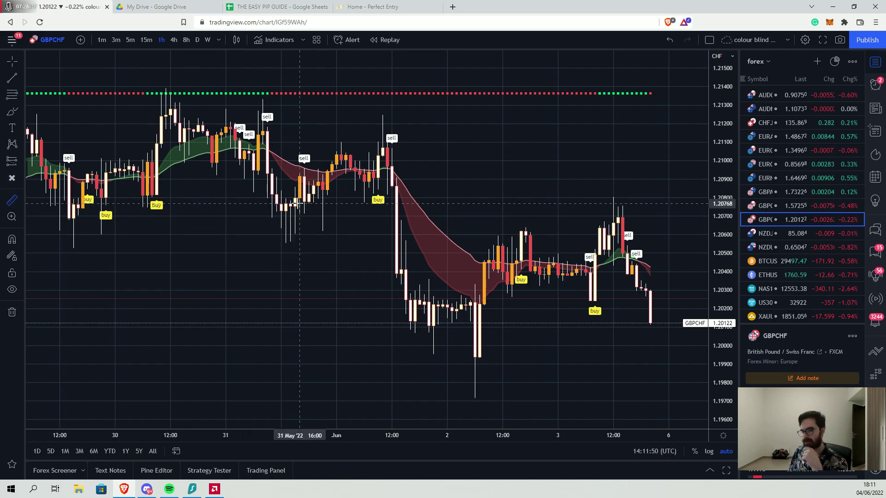
pyautogui.click(304, 203)
pyautogui.hscroll(-2, 307, 213)
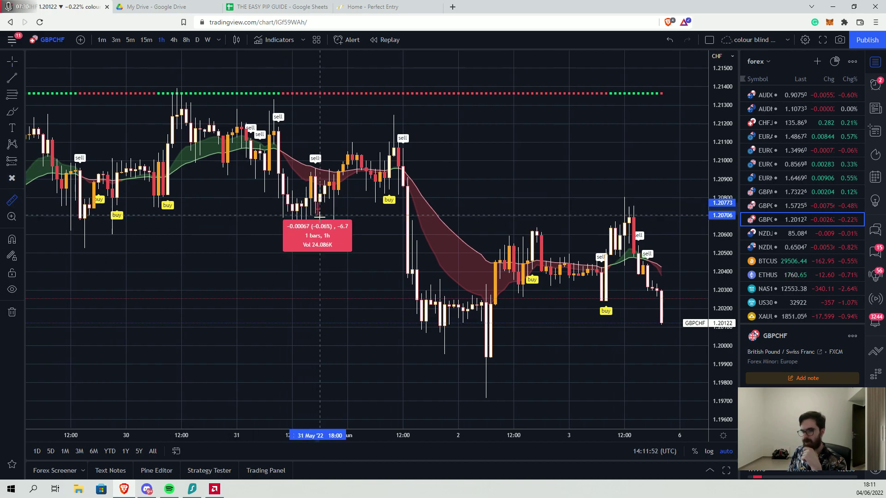
pyautogui.click(339, 229)
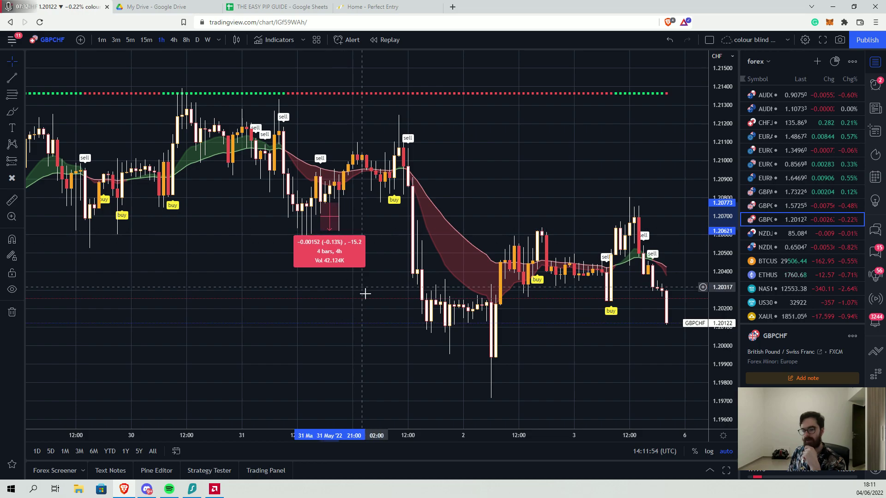
pyautogui.click(311, 291)
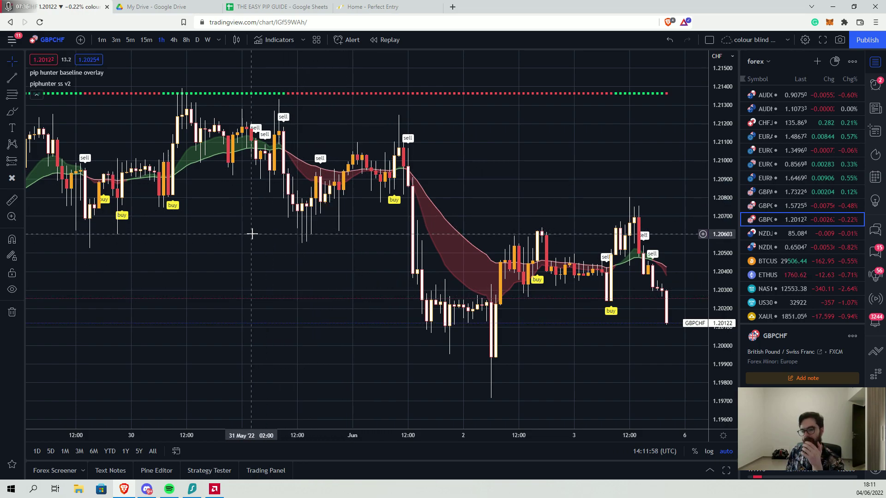
pyautogui.moveTo(253, 233); pyautogui.dragTo(259, 230)
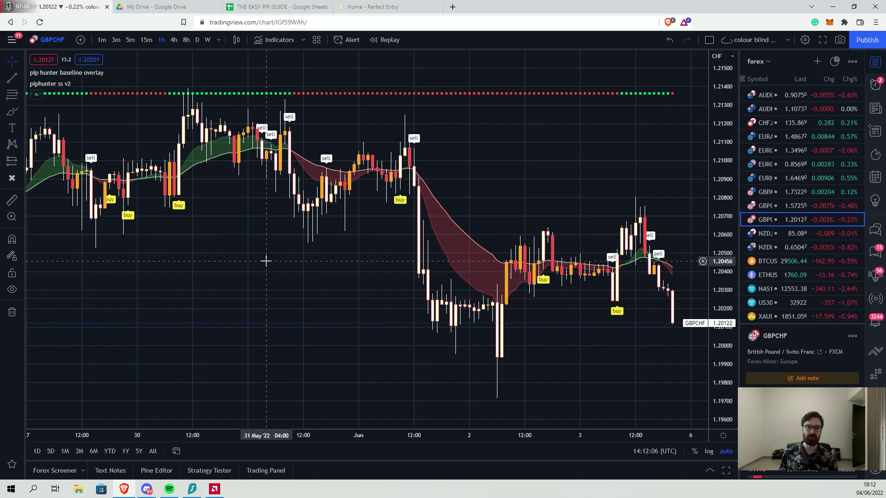
pyautogui.moveTo(498, 188); pyautogui.dragTo(321, 207)
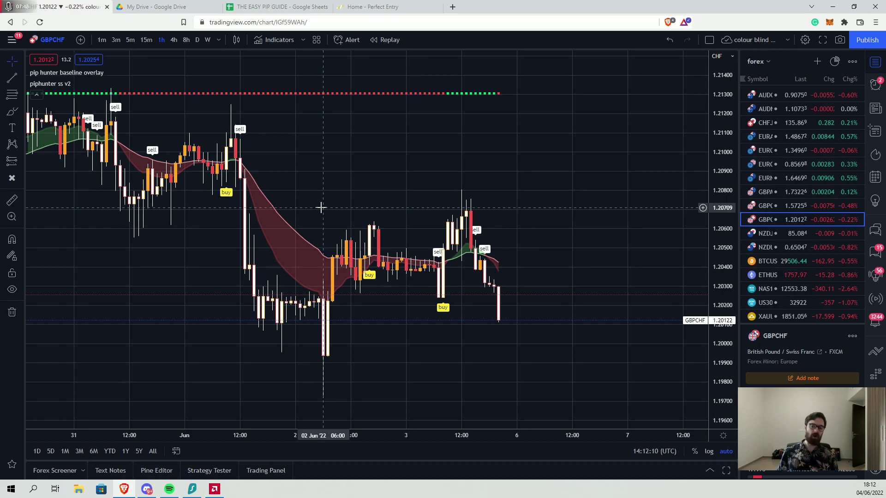
pyautogui.moveTo(362, 154); pyautogui.dragTo(396, 164)
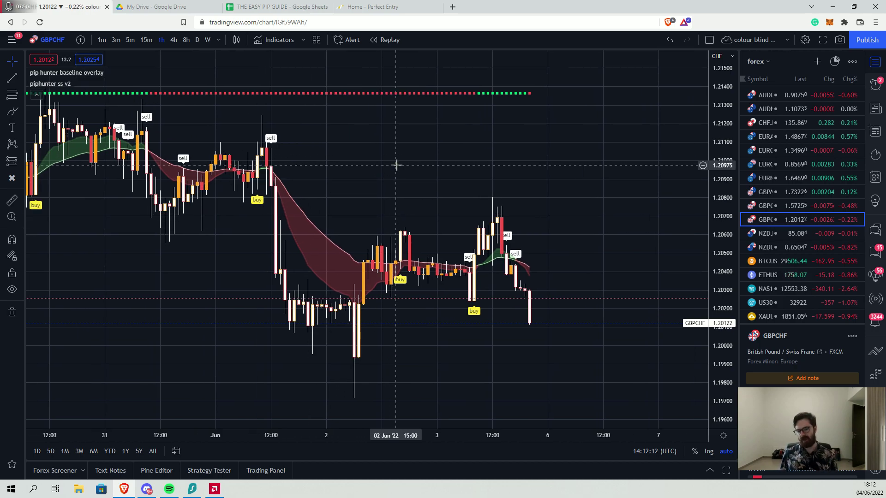